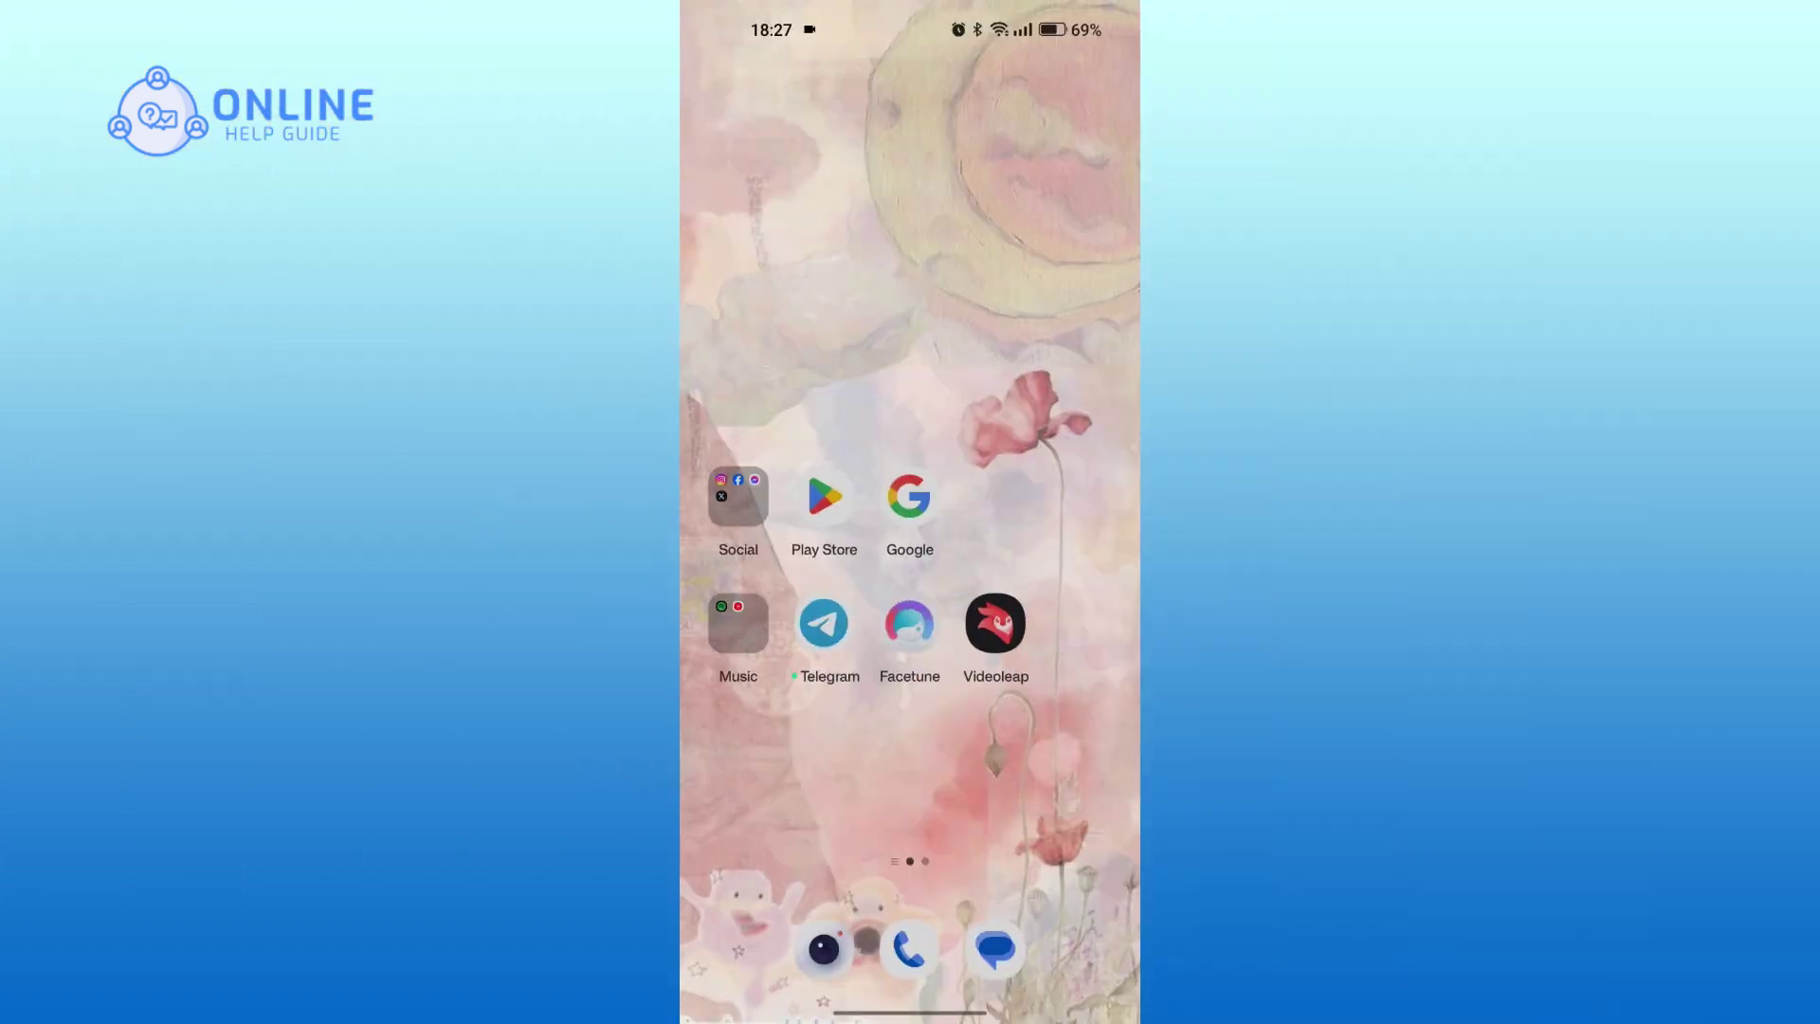
Step: Launch Facetune and decline the privacy consent notice with Not now
left_click(908, 625)
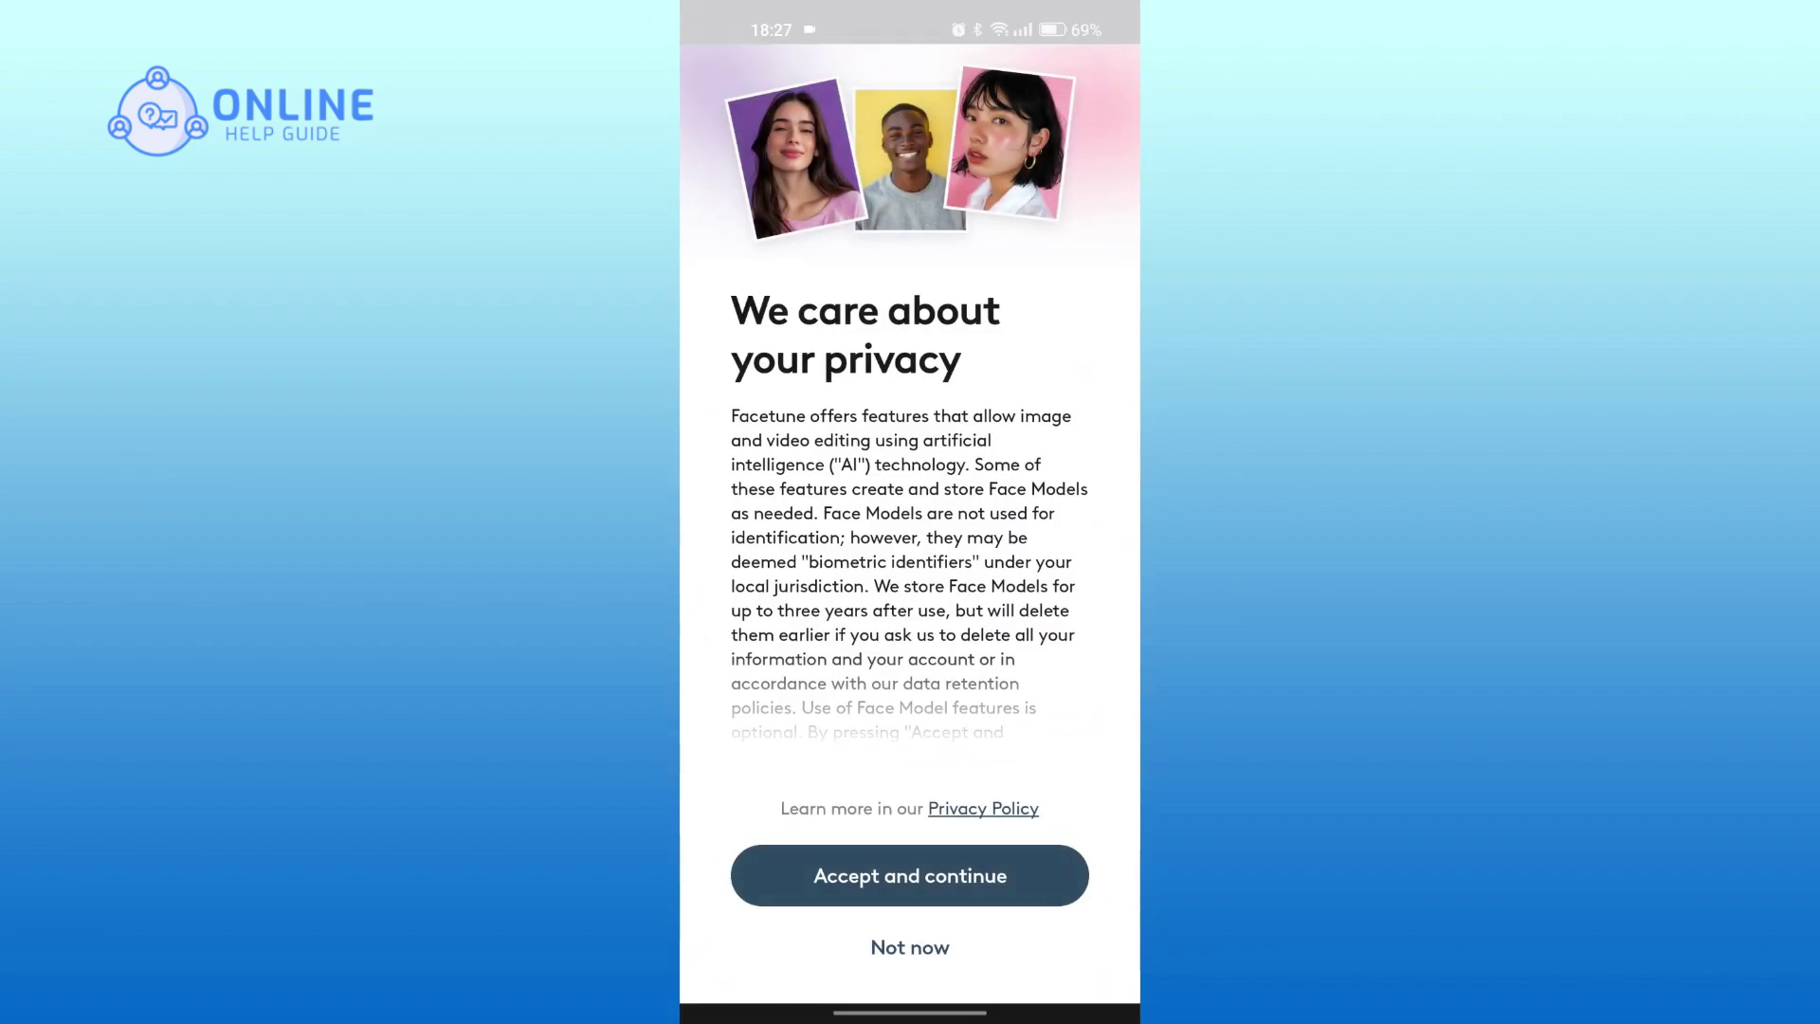
left_click(908, 875)
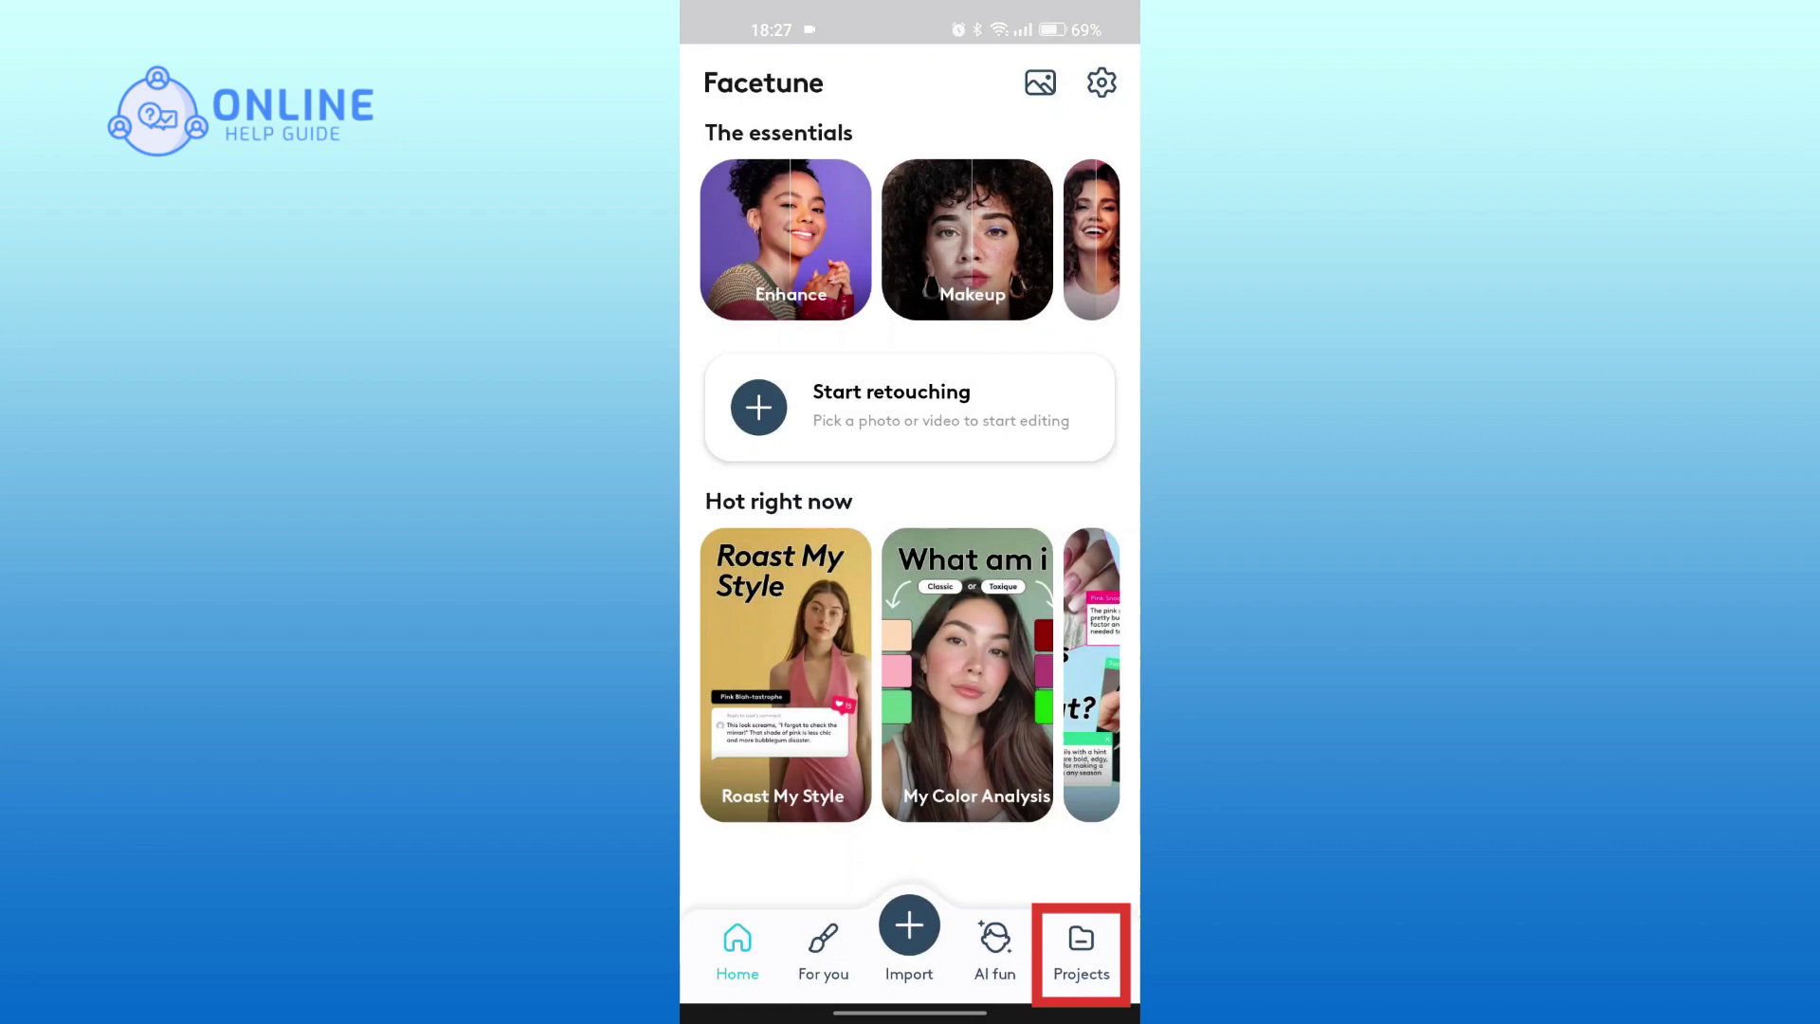
Step: Delete only the face close-up project from the Projects tab, leaving four projects
left_click(1082, 948)
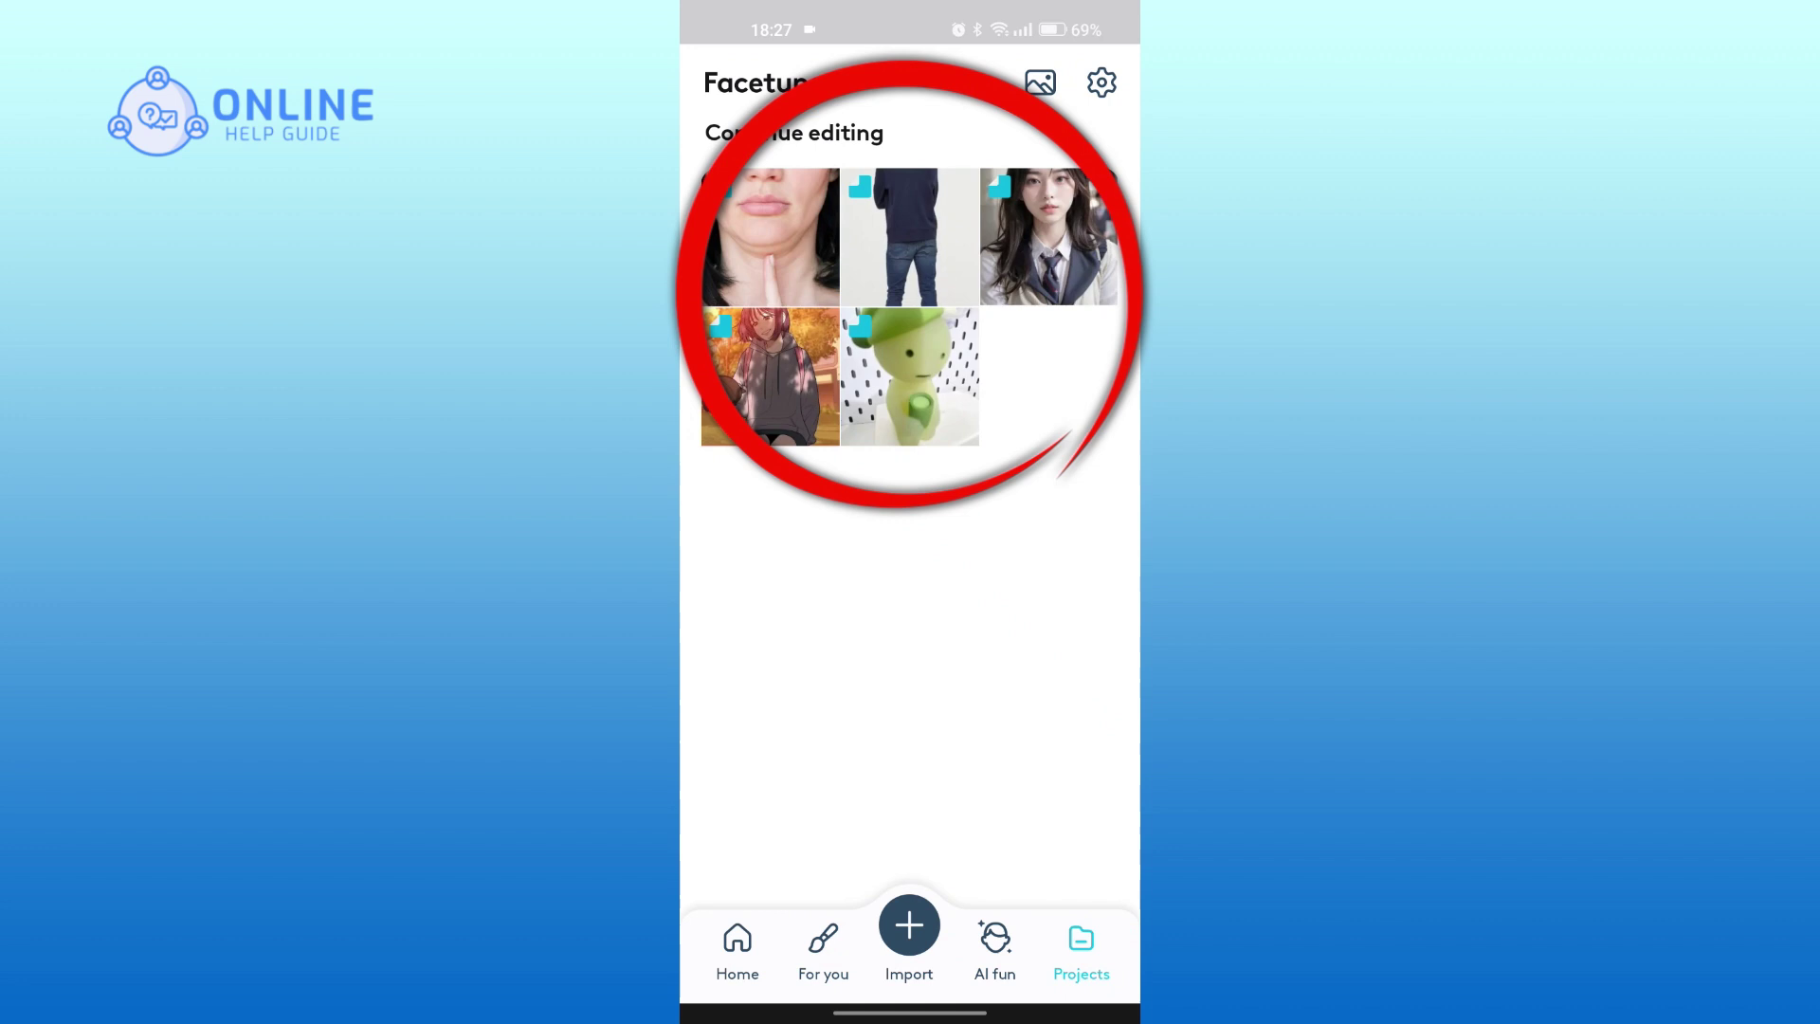
left_click(770, 236)
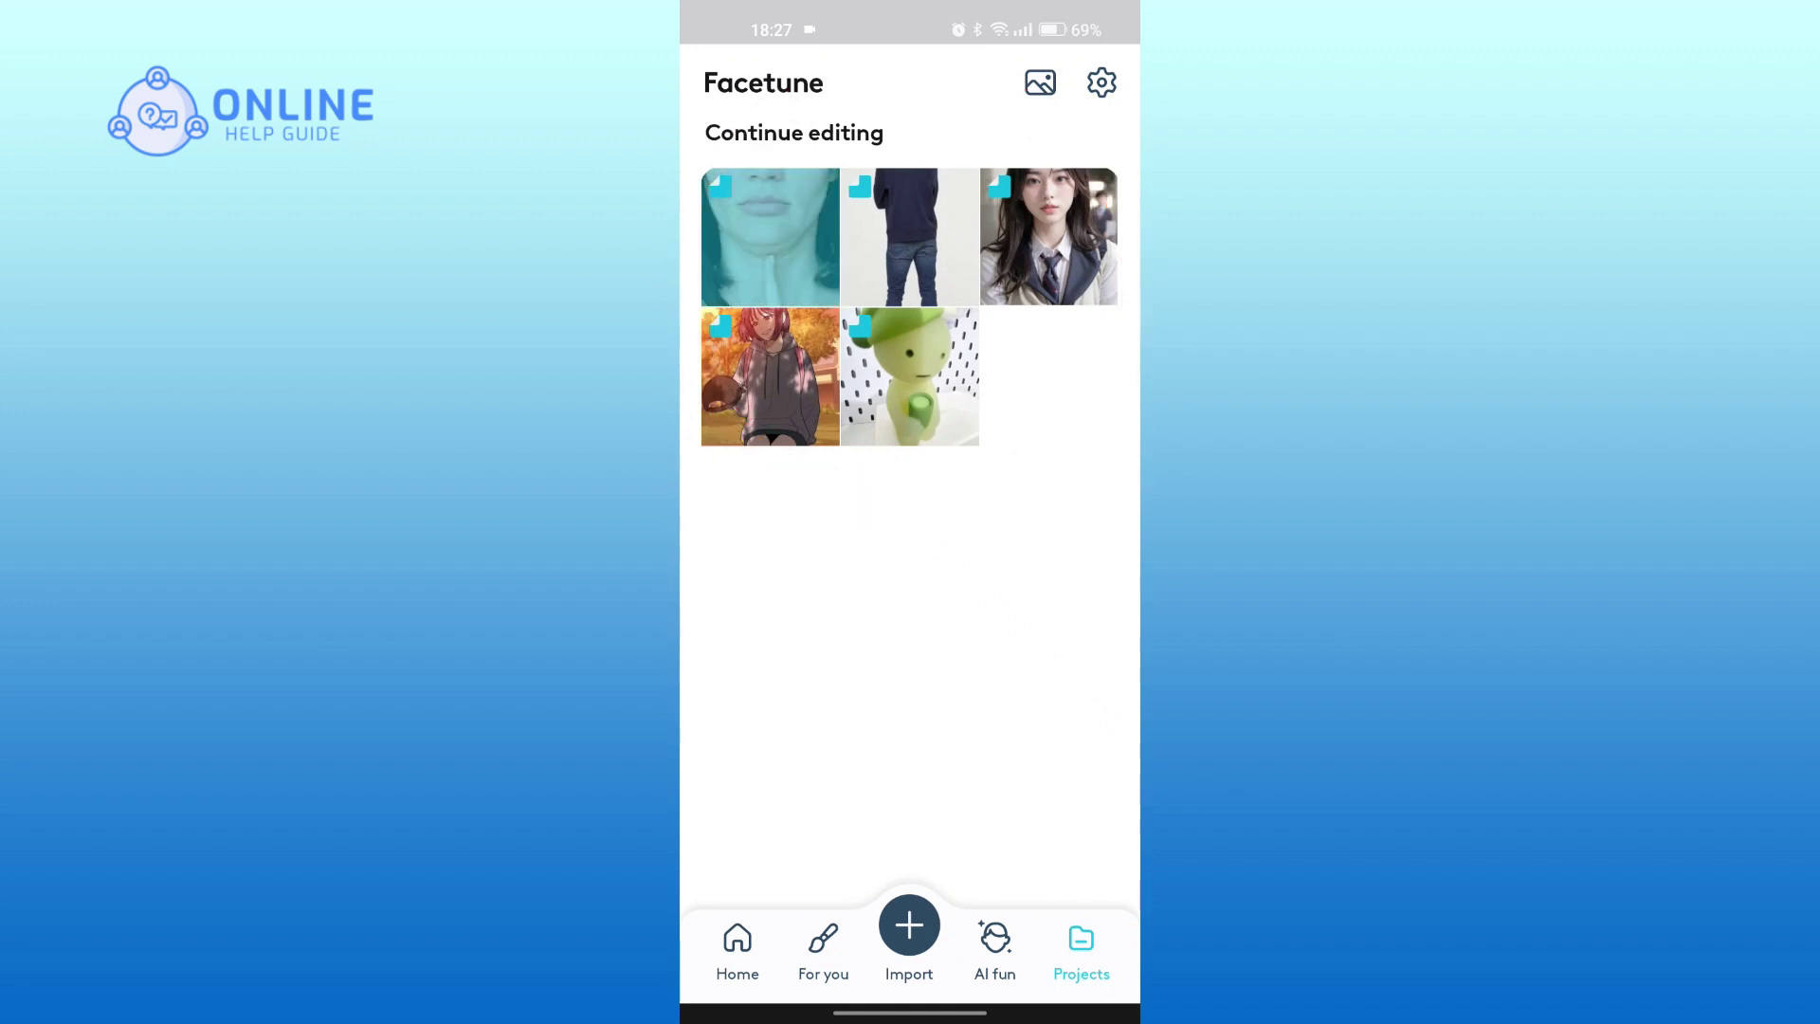
left_click(909, 295)
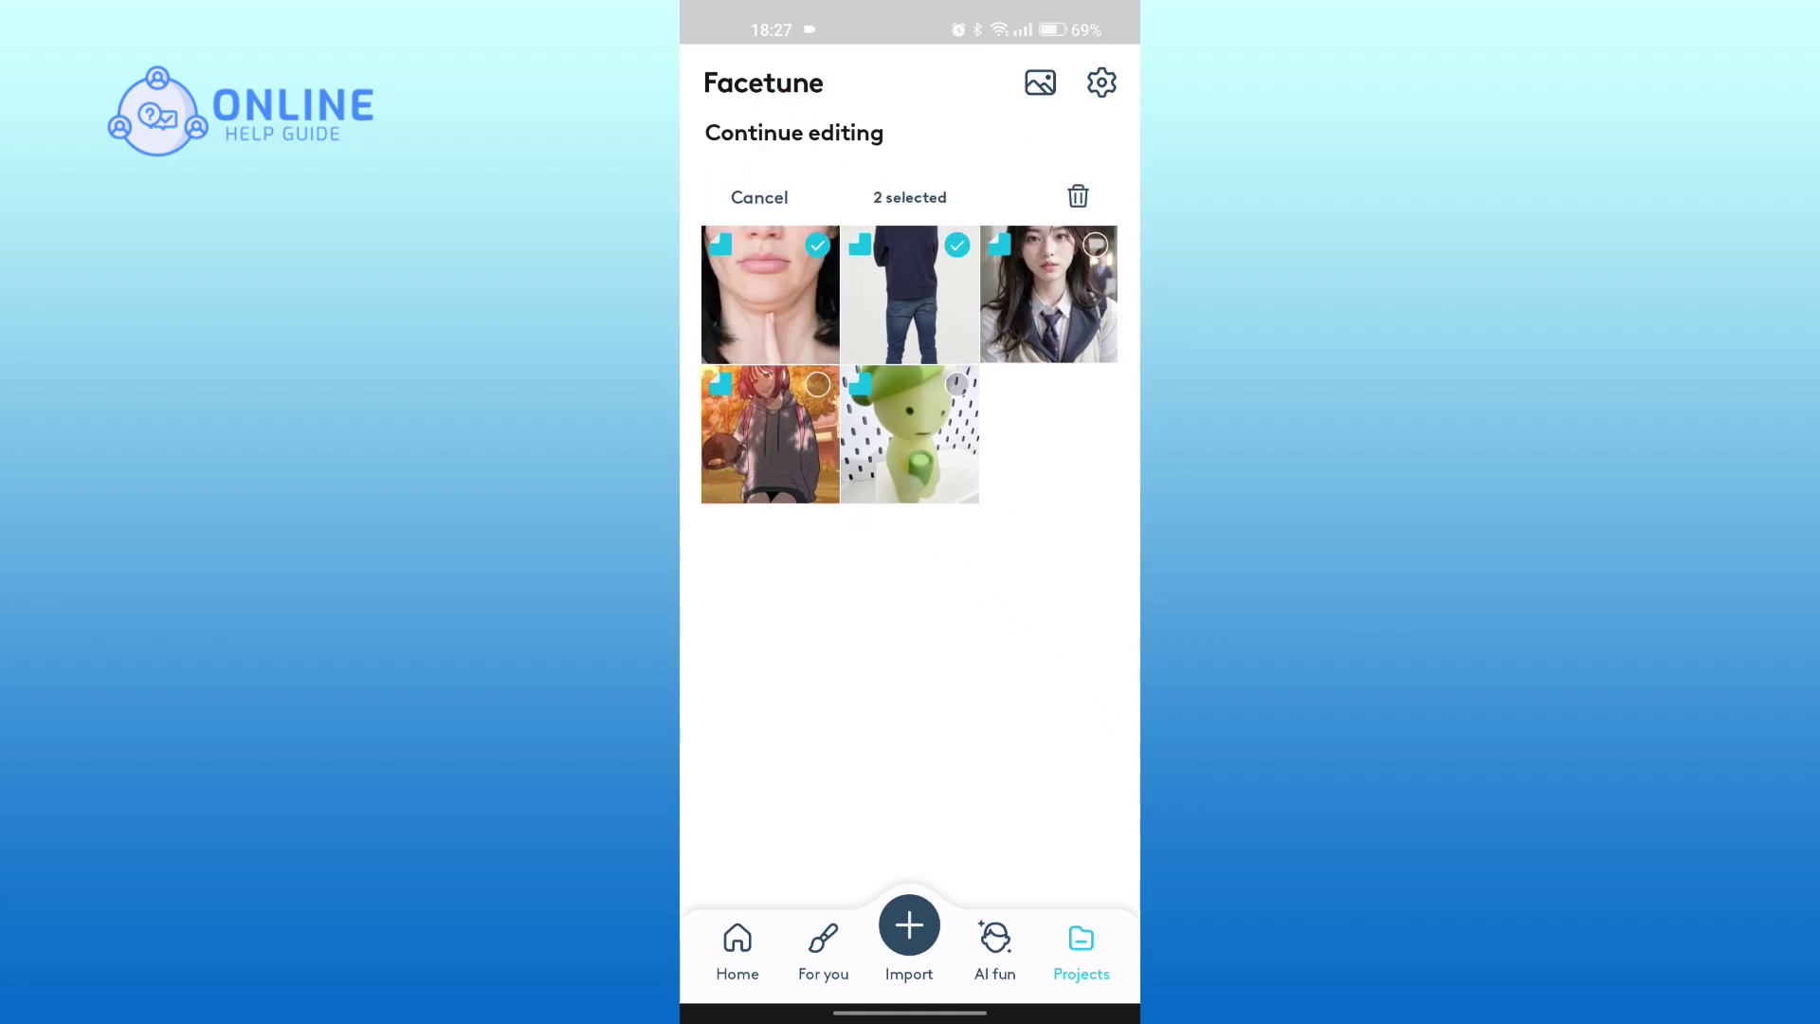
left_click(910, 295)
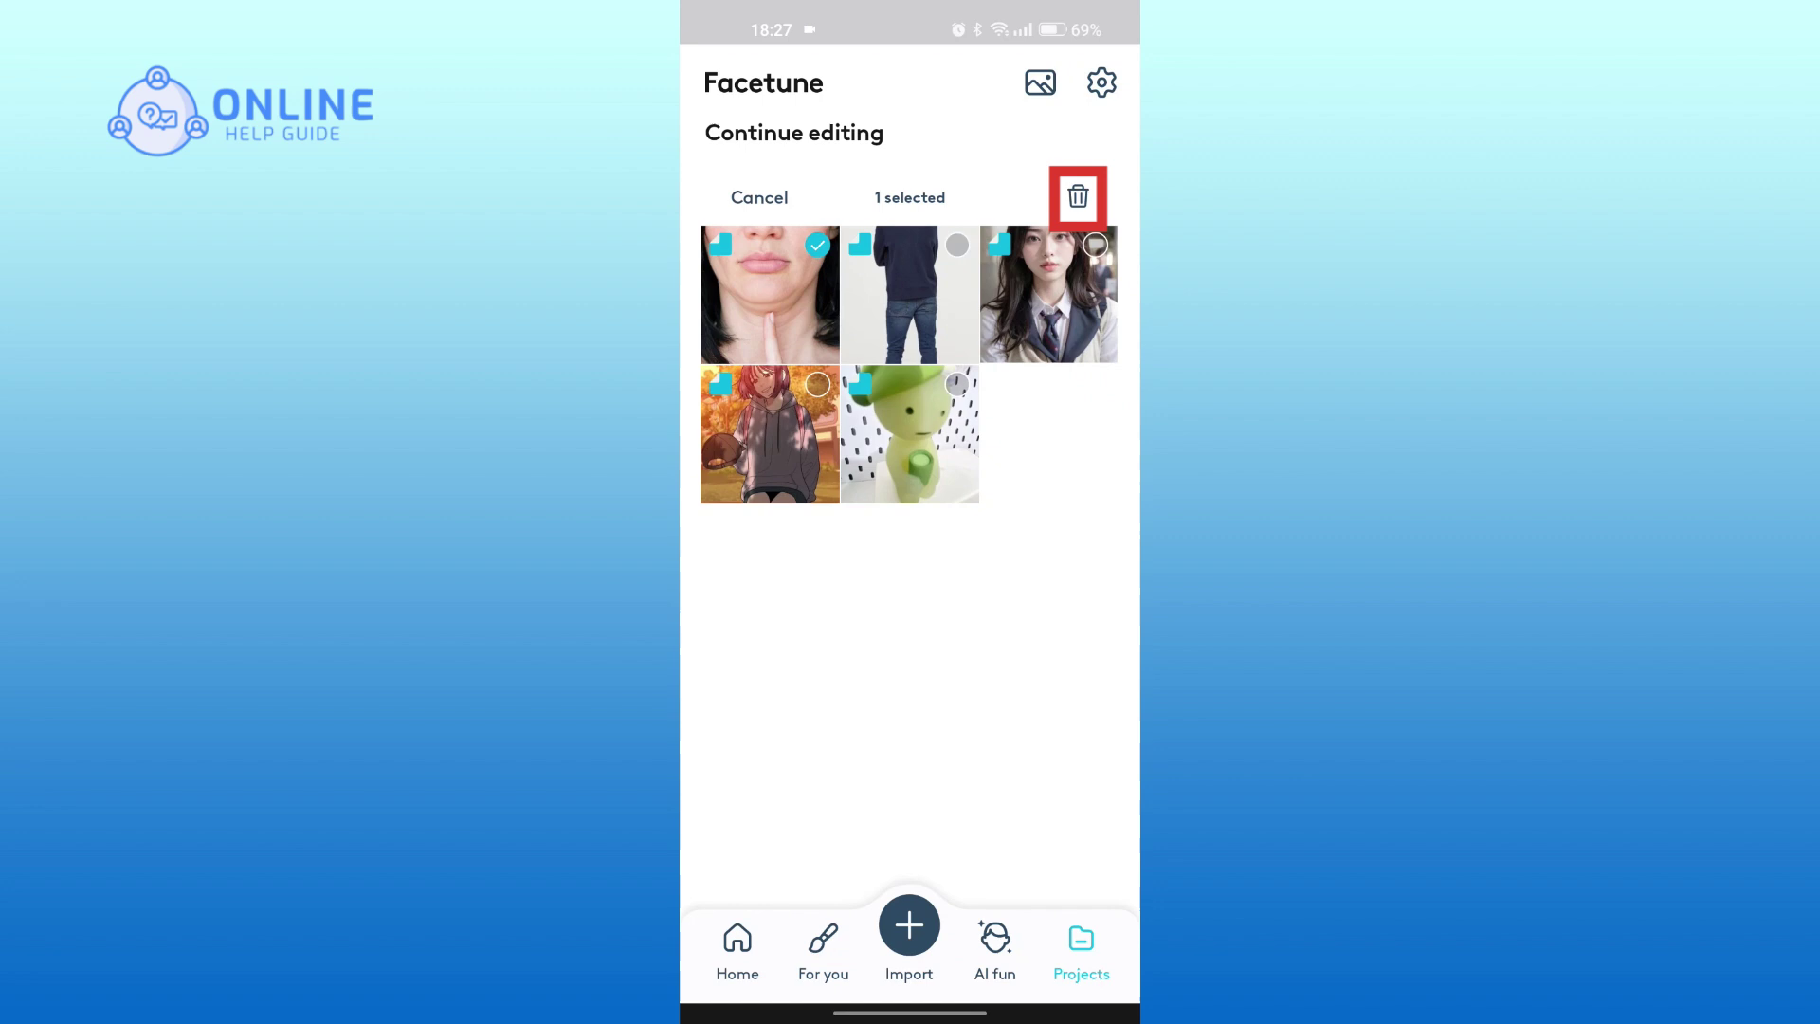
left_click(1078, 196)
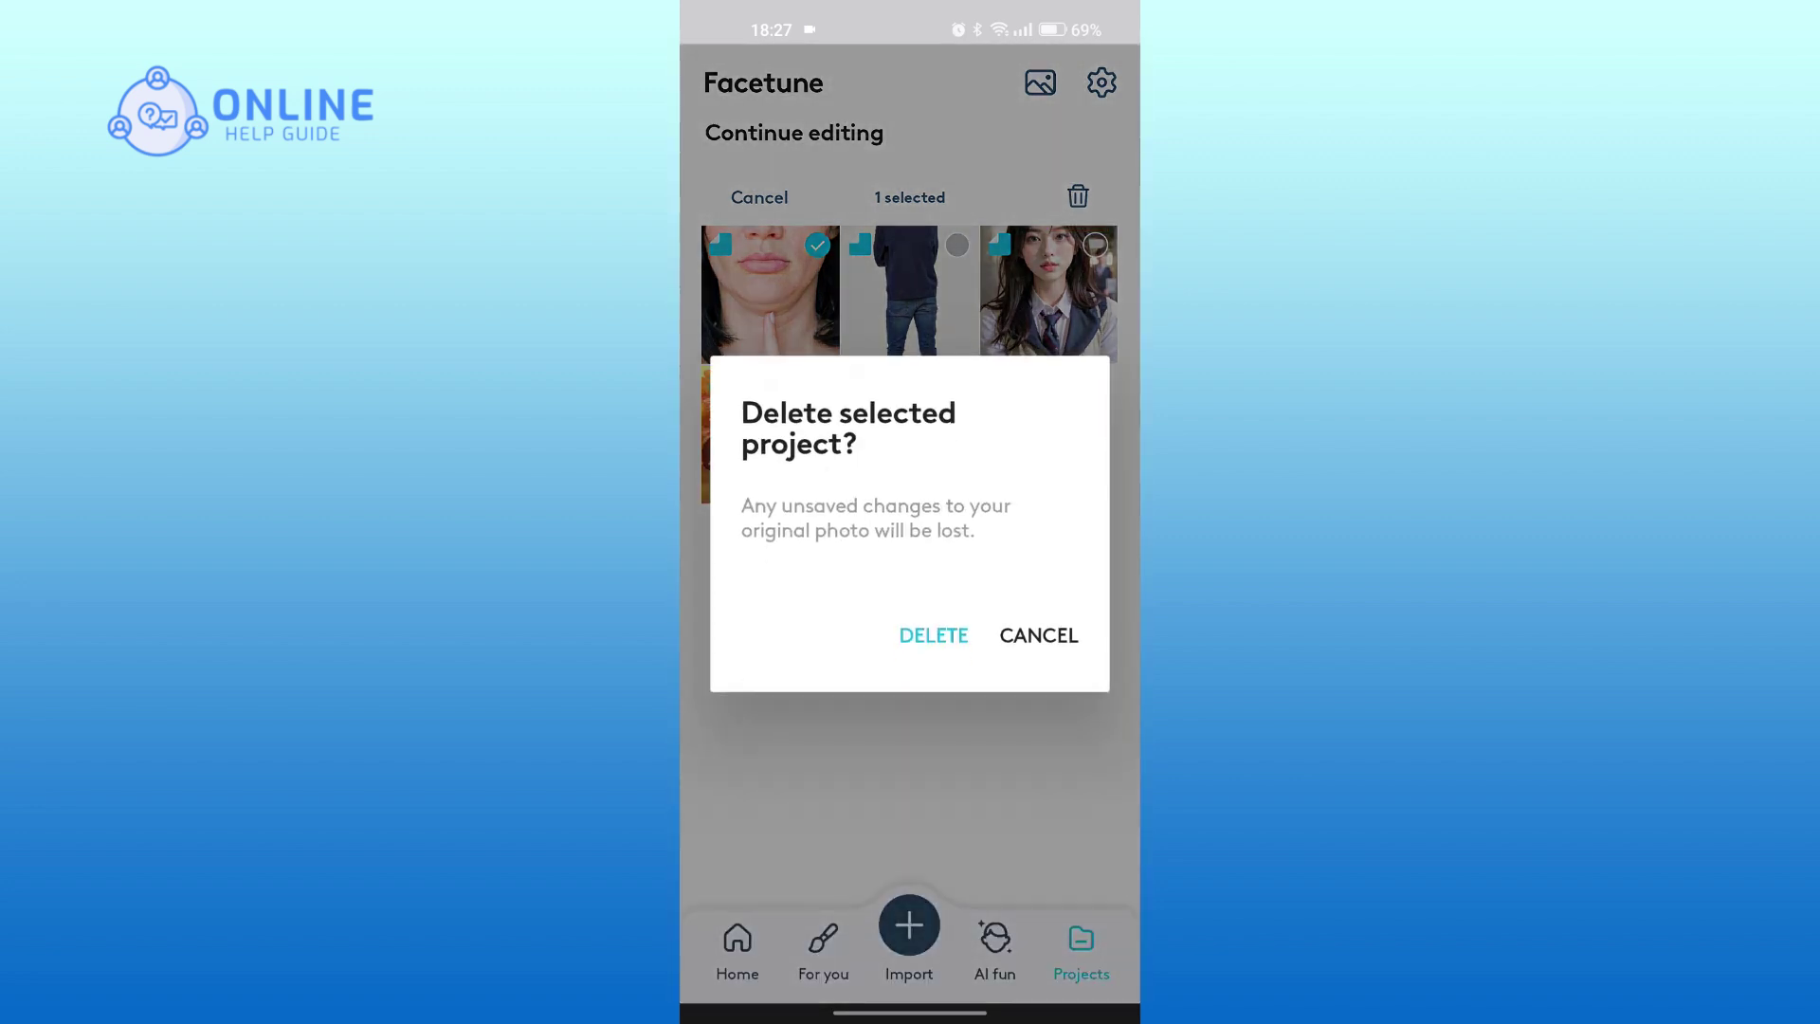
left_click(934, 634)
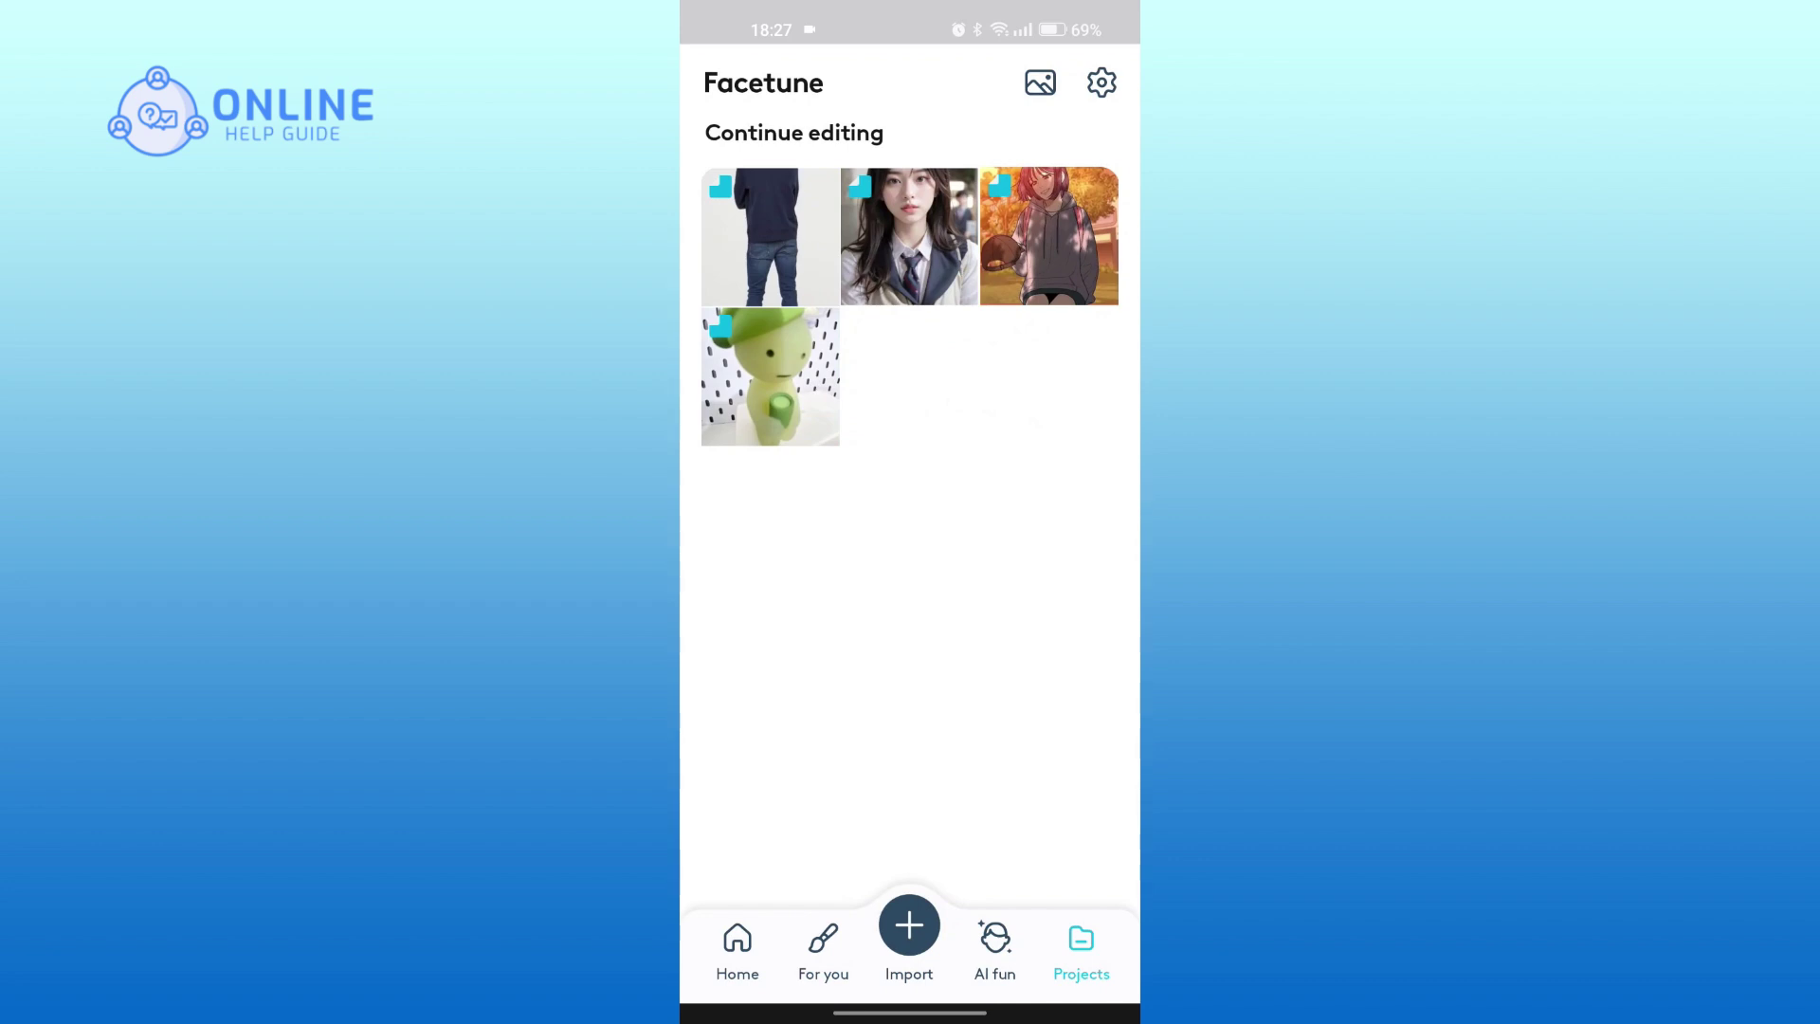
Step: Return to the Home tab and open the gear menu listing Settings
left_click(738, 949)
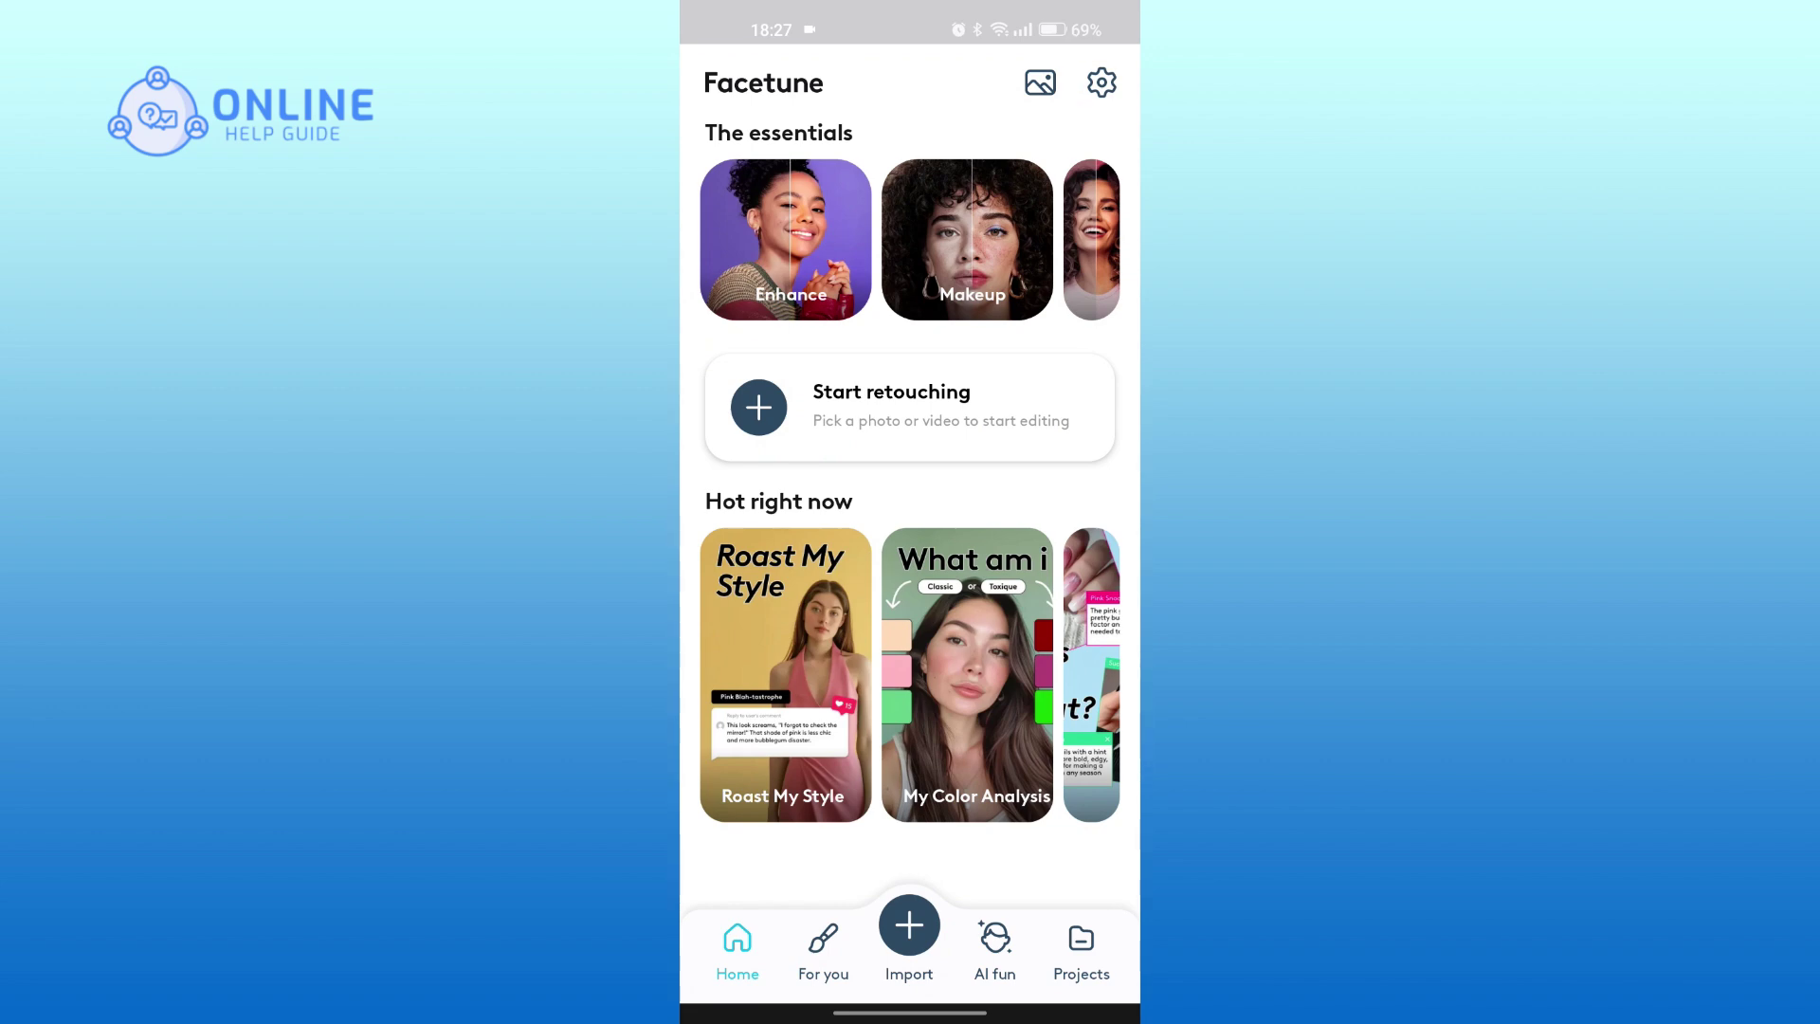
left_click(1101, 82)
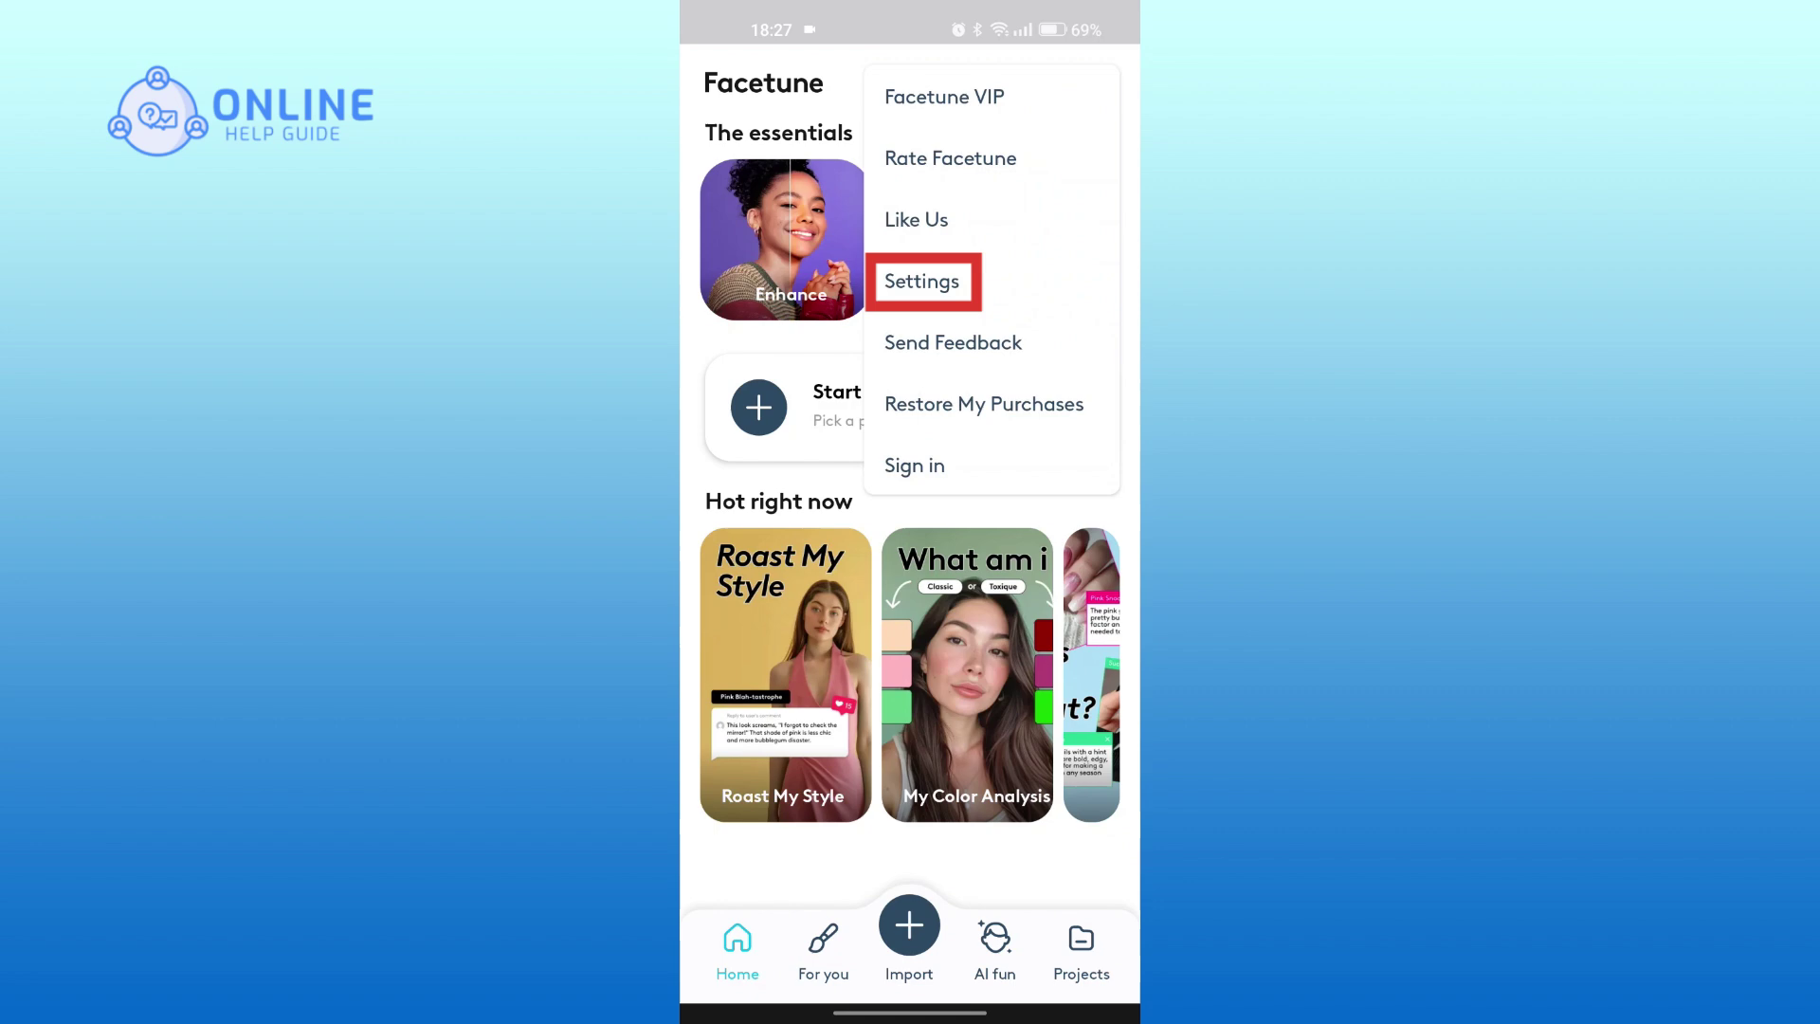
Step: Use Delete All Projects in Settings and confirm with DELETE
left_click(922, 280)
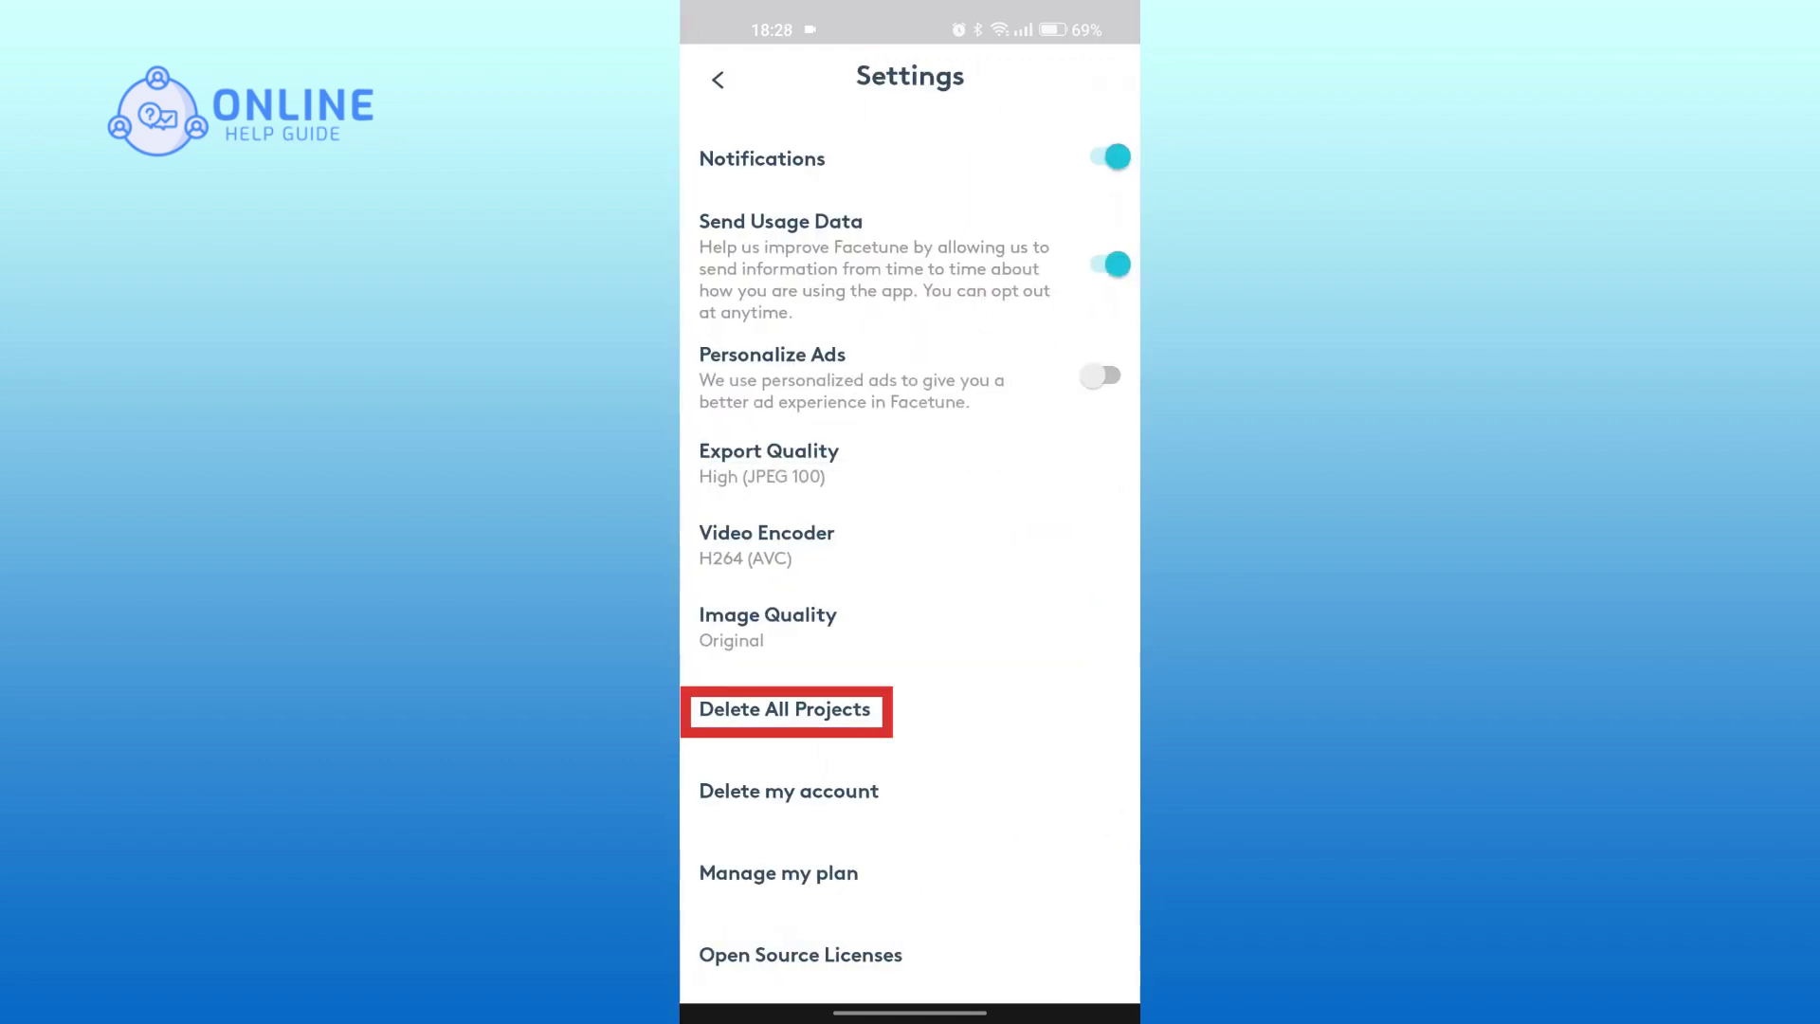
left_click(786, 709)
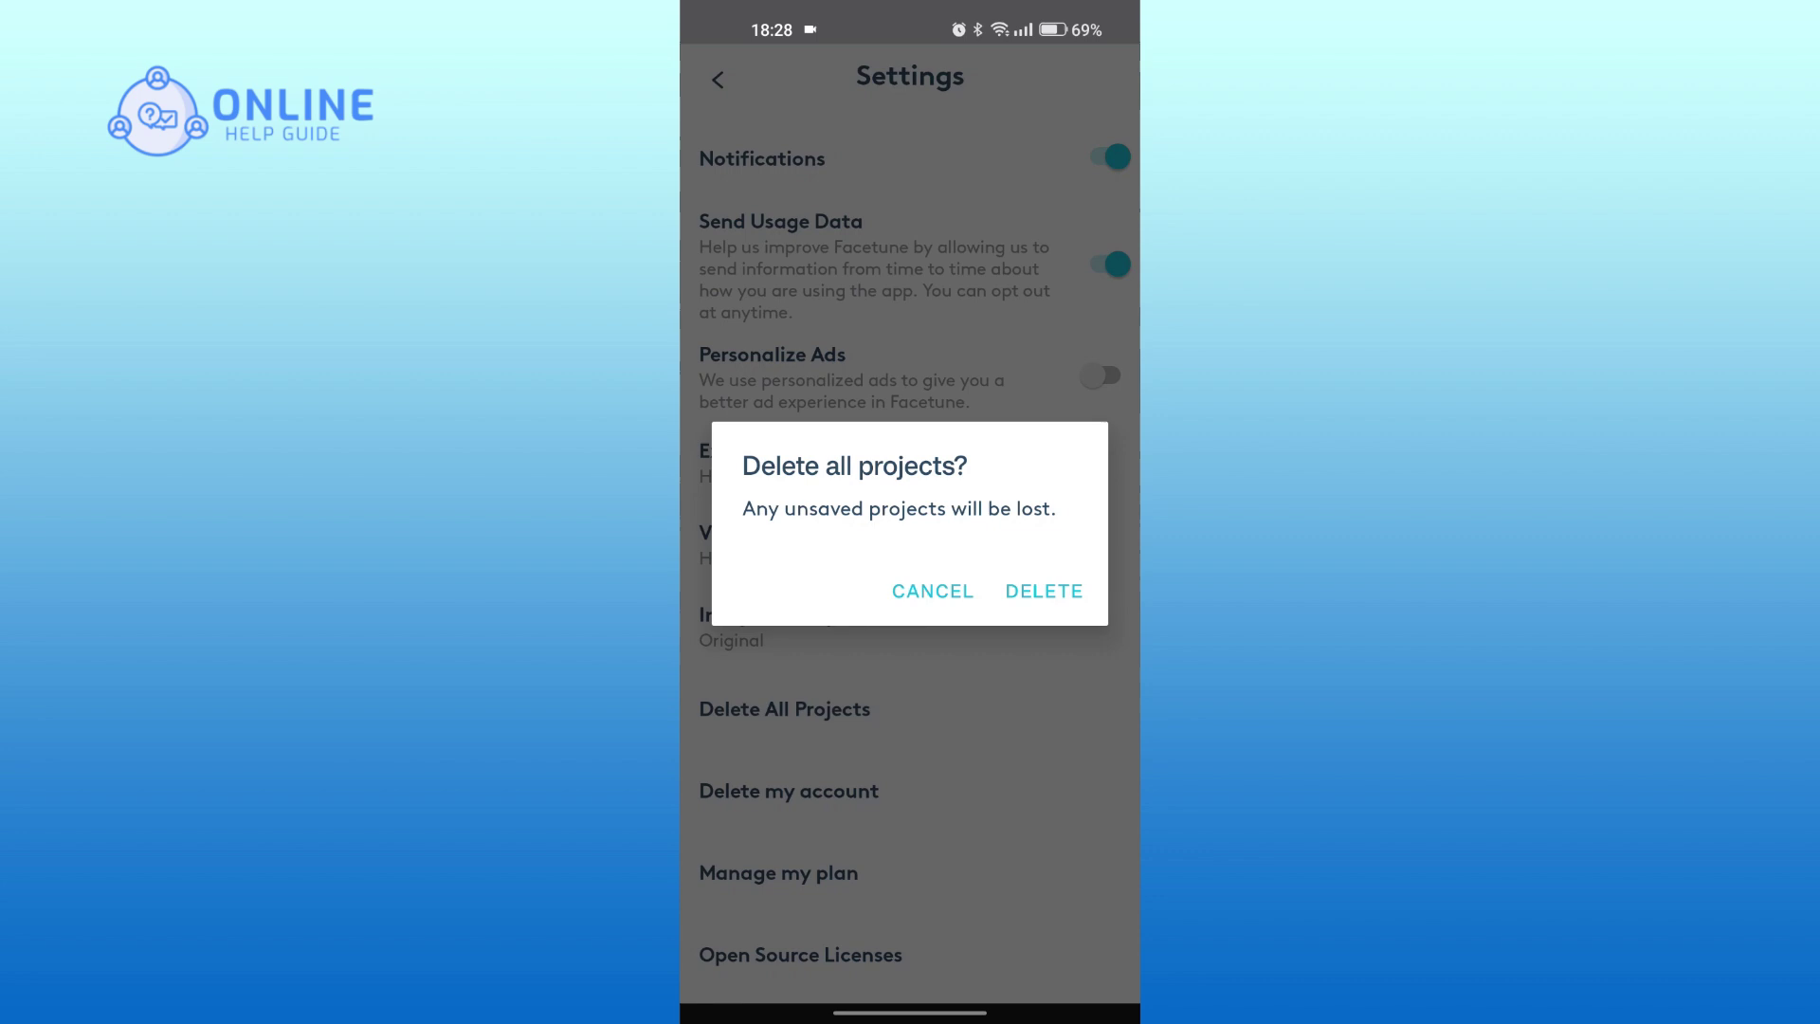
left_click(1045, 589)
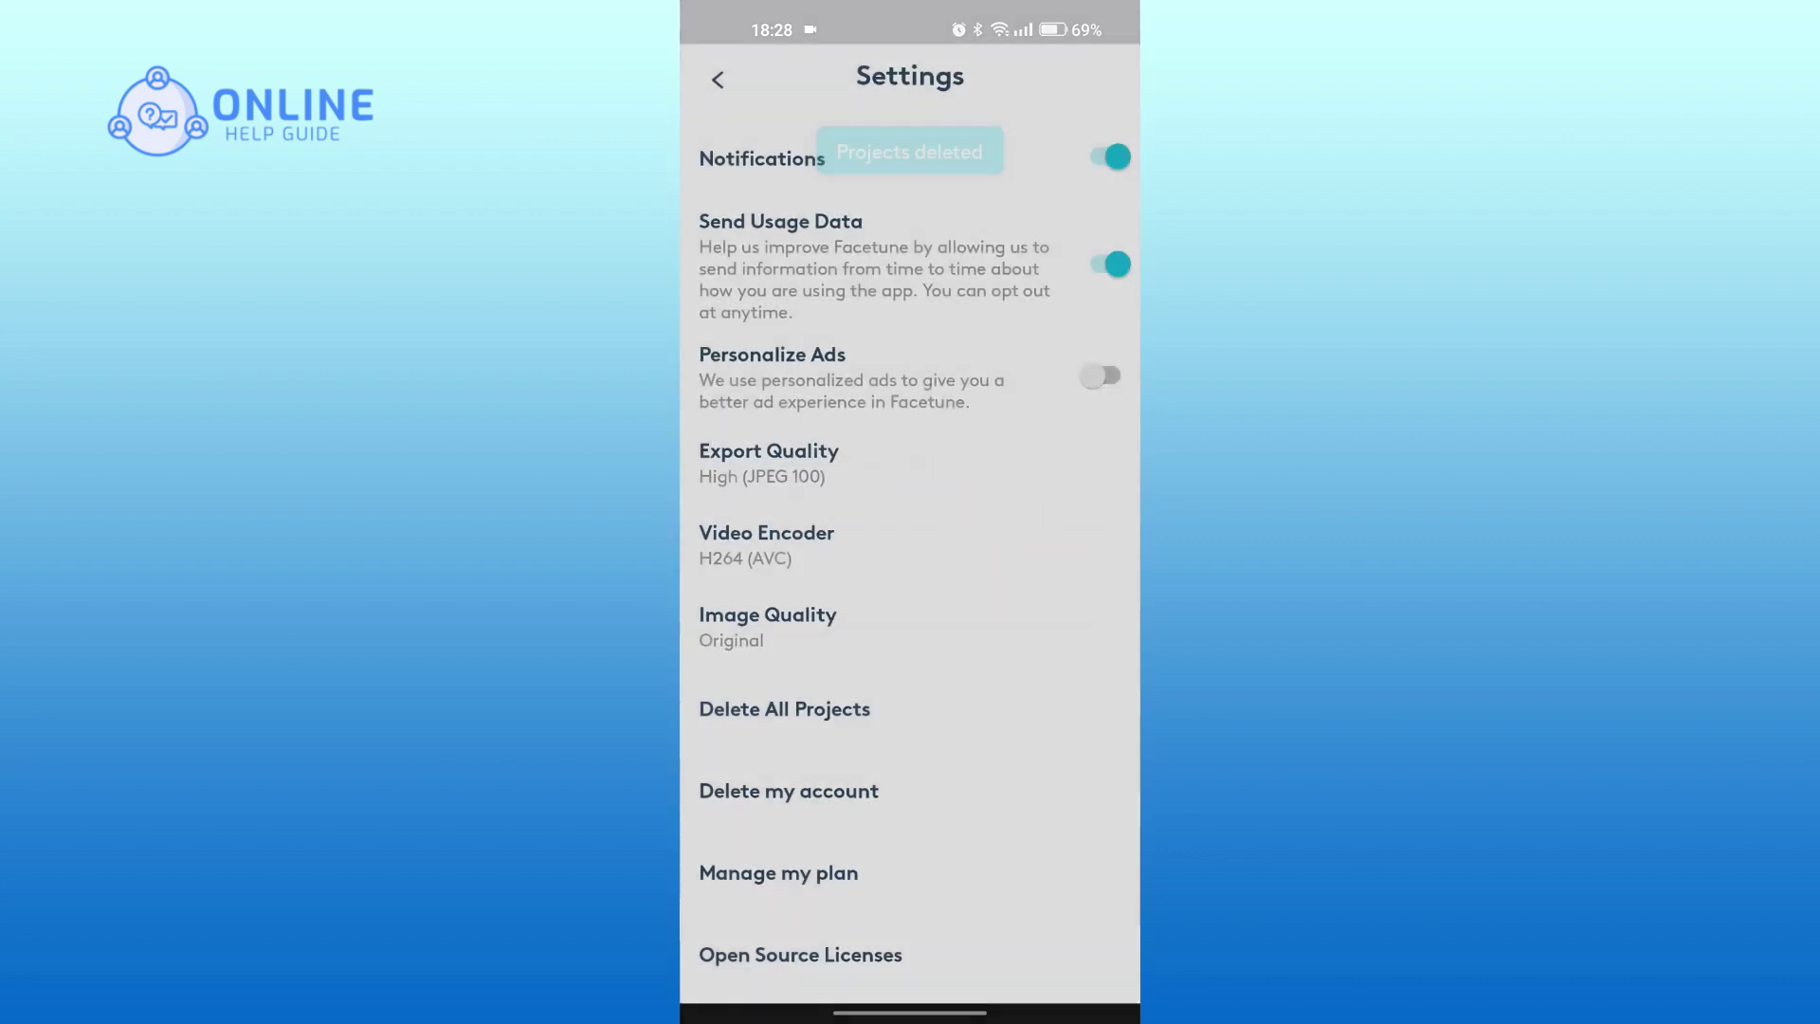